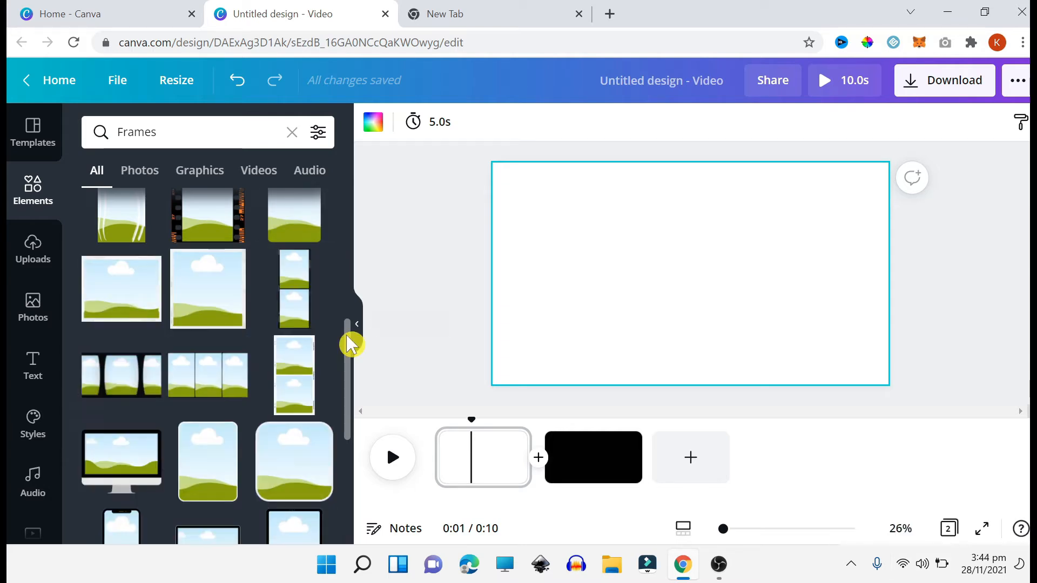
Add the phone frame to the white page and enlarge it to nearly full page height on the right side
left_click_drag(351, 345, 349, 419)
left_click_drag(285, 316, 830, 270)
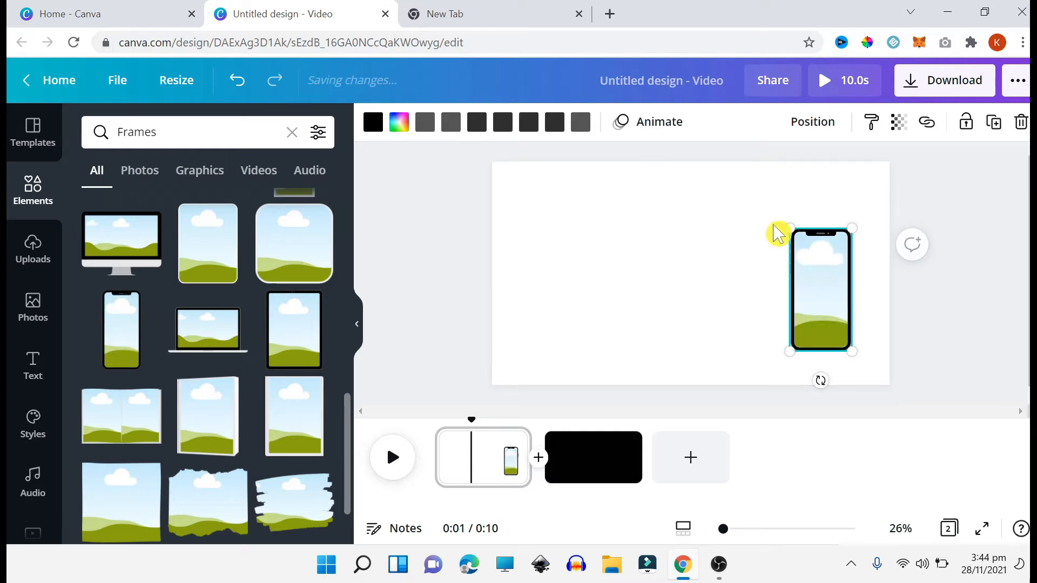
left_click_drag(784, 228, 761, 173)
left_click_drag(850, 355, 865, 375)
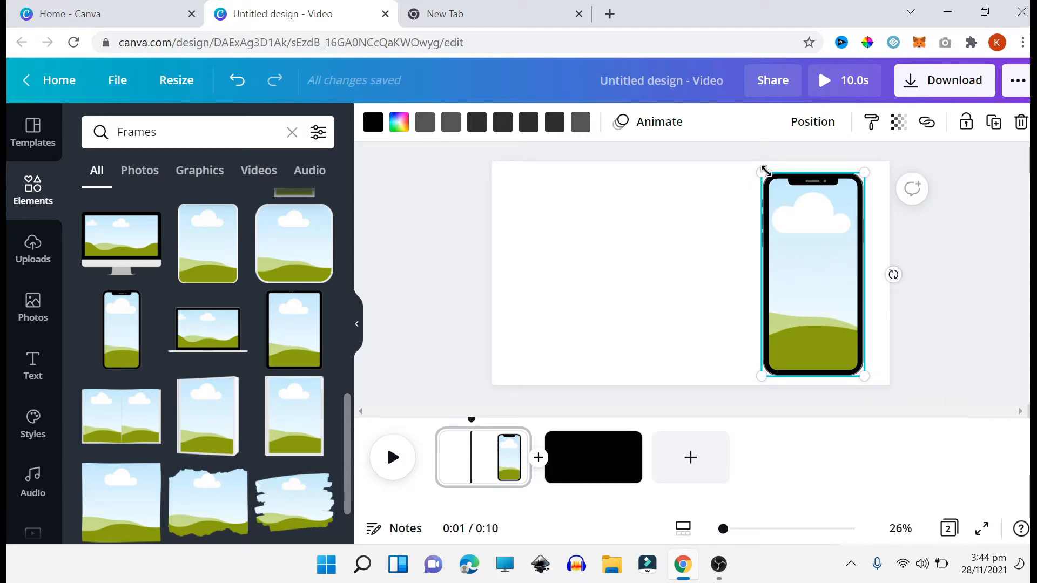
Fill the phone frame with the recently used alarm clock stock video
left_click(33, 249)
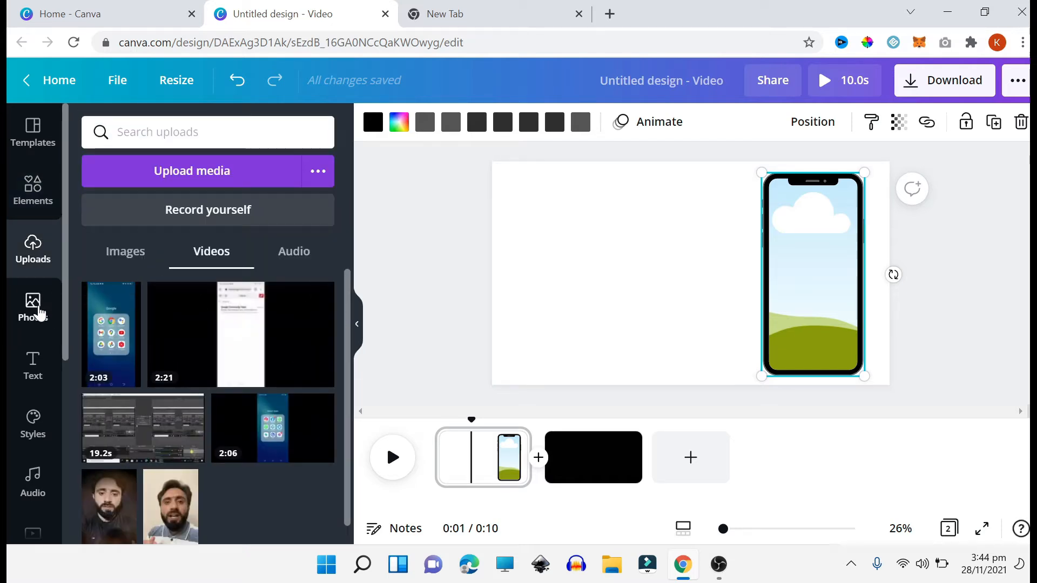
scroll(65, 373, "down", 3)
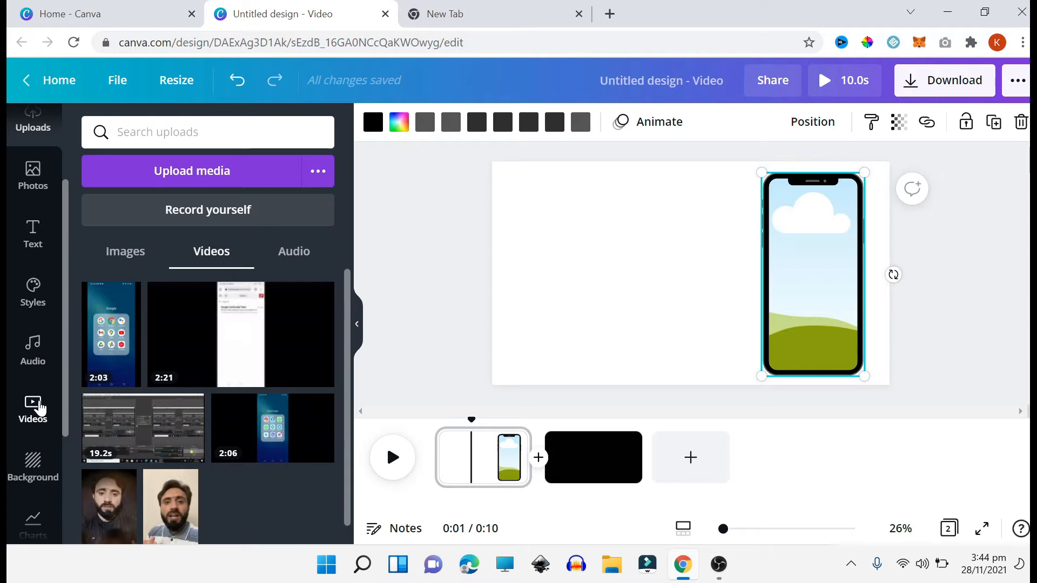
left_click(41, 407)
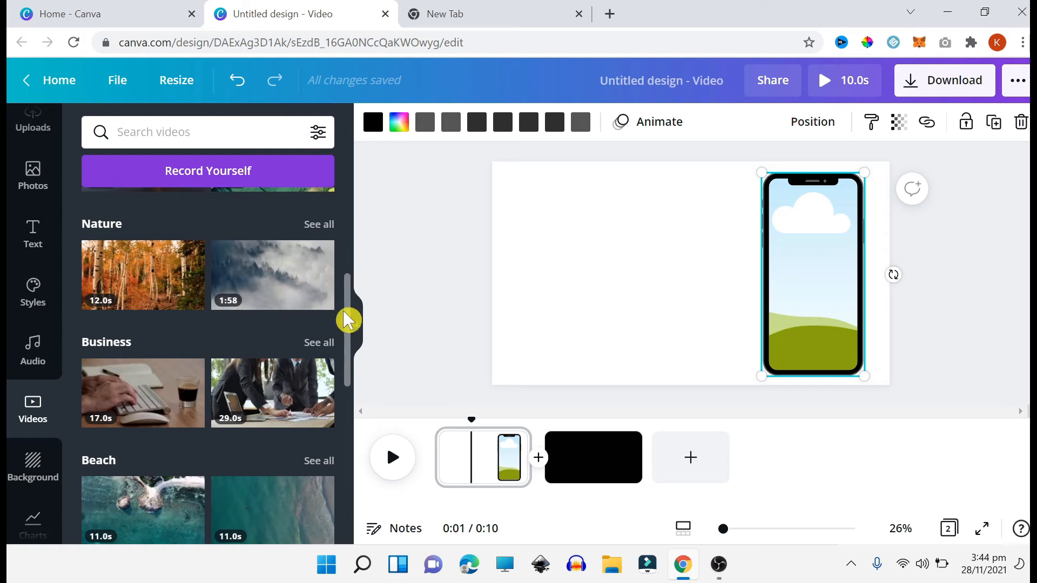
mouse_move(350, 304)
left_mouse_down()
mouse_move(344, 465)
mouse_move(349, 315)
left_mouse_up()
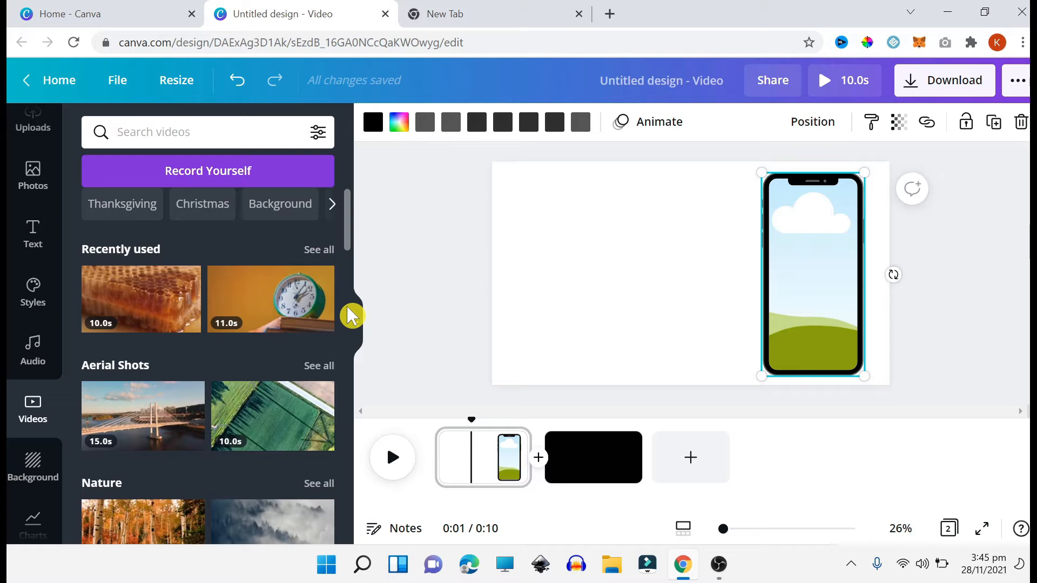
left_click_drag(261, 312, 782, 265)
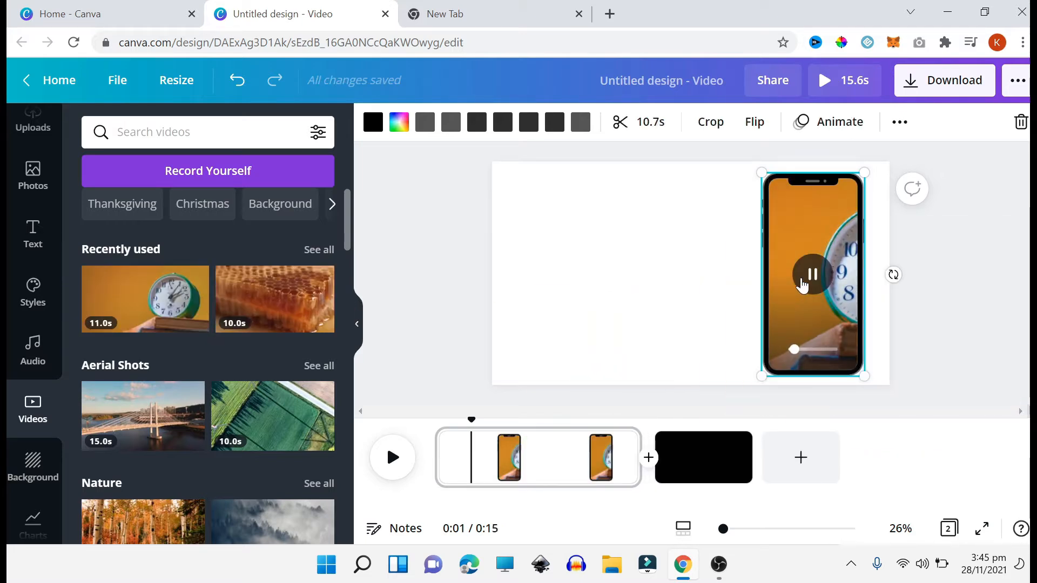
Reposition the video inside the phone frame so the clock face is centred in the screen
double_click(808, 240)
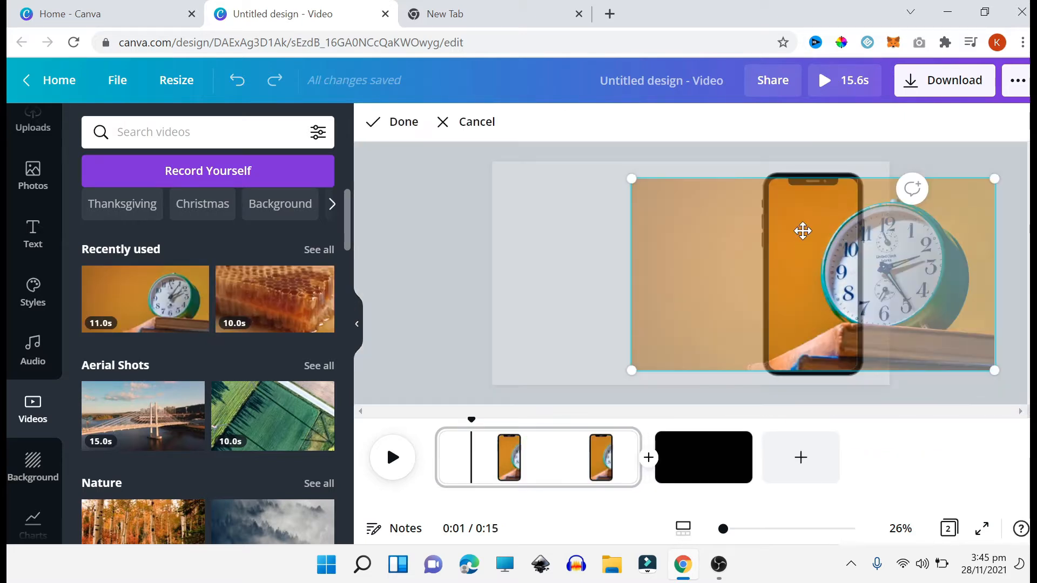
left_click_drag(809, 237, 725, 238)
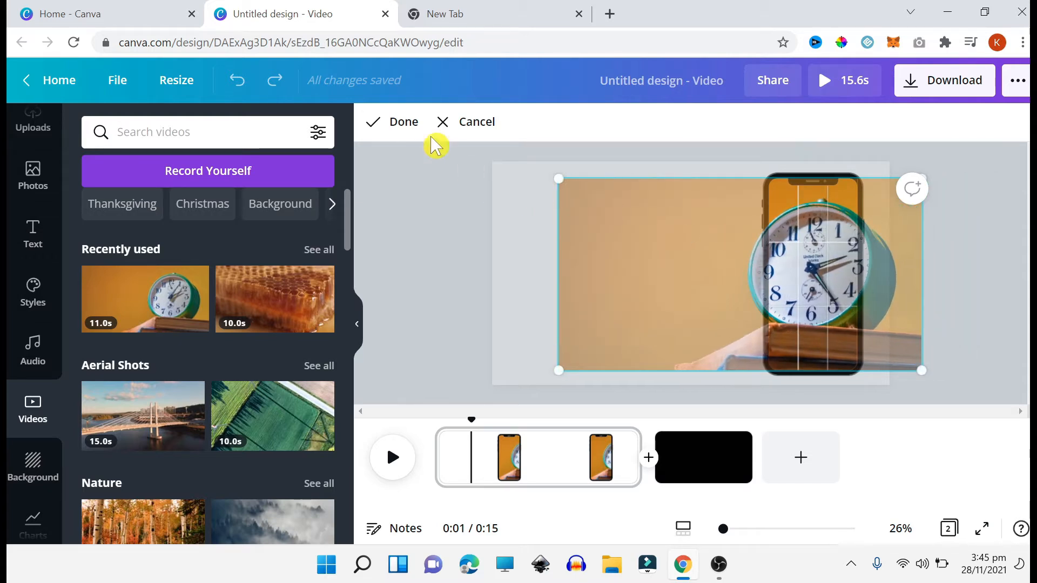
left_click(400, 123)
left_click(818, 275)
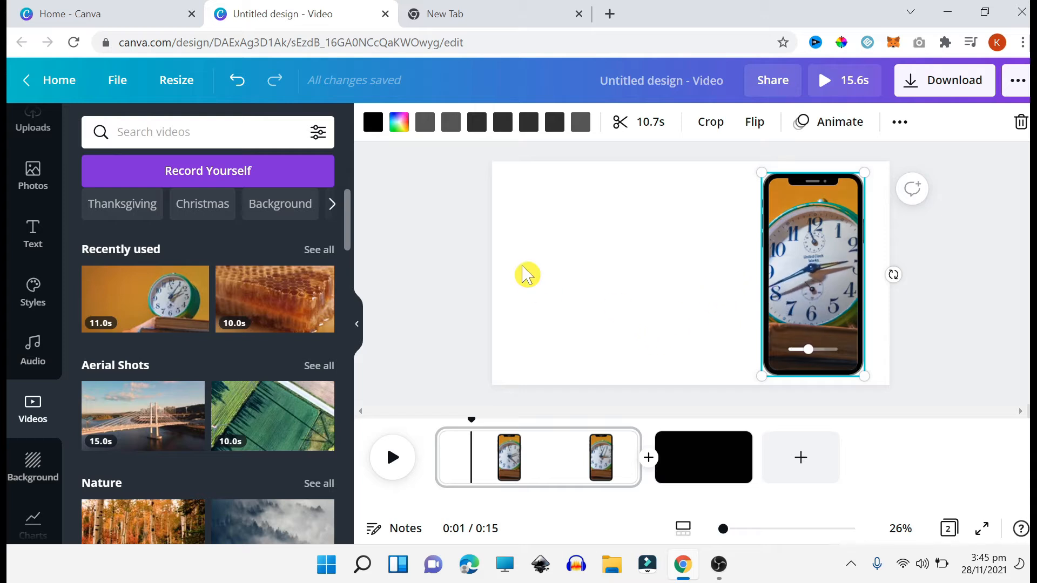
Trim the clock video to 4.4 s and shift the phone frame slightly left on the page
left_click(642, 128)
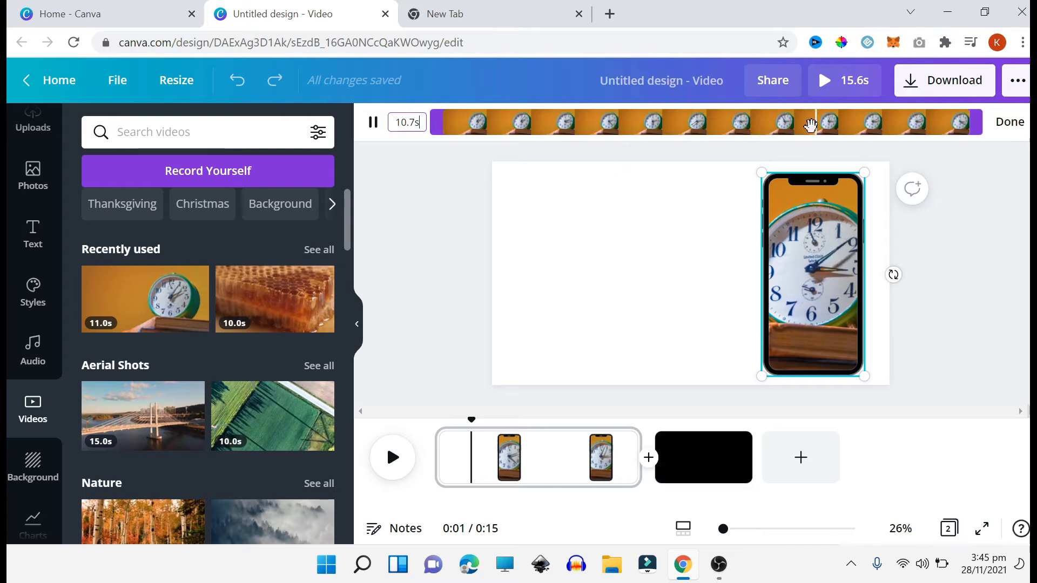
left_click_drag(972, 128, 675, 127)
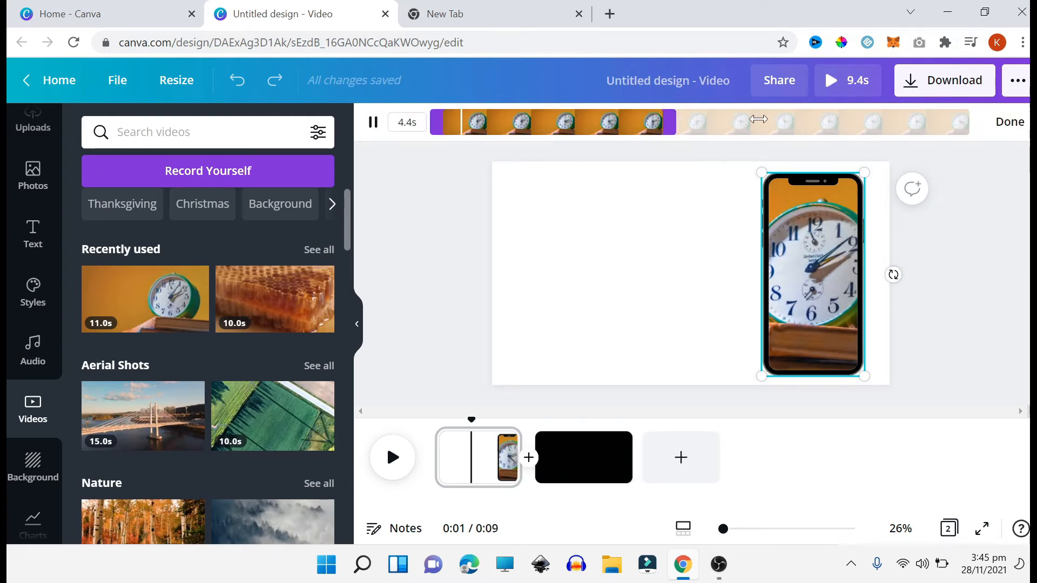
left_click(1009, 122)
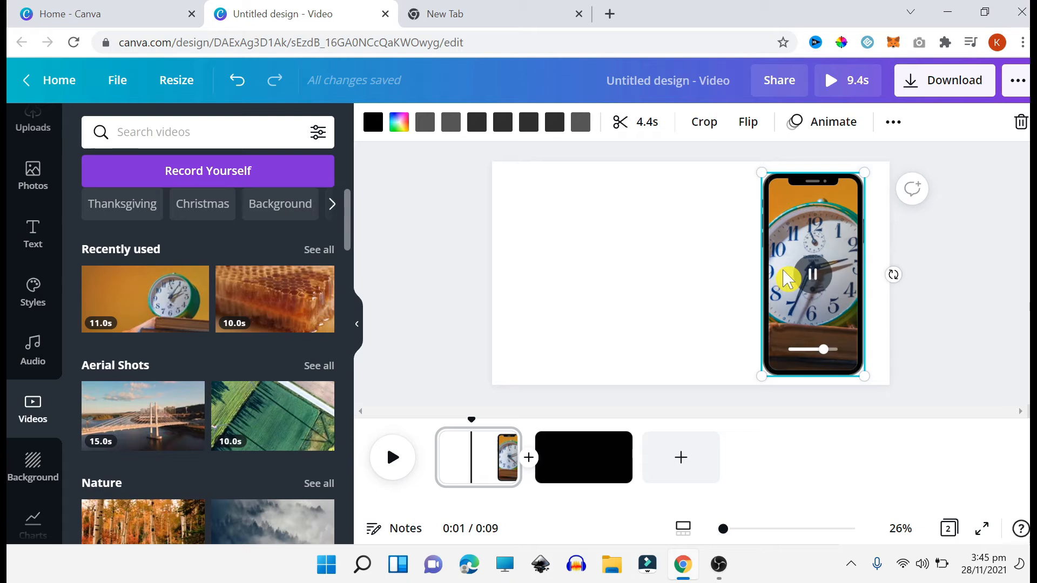
left_click_drag(799, 245, 770, 241)
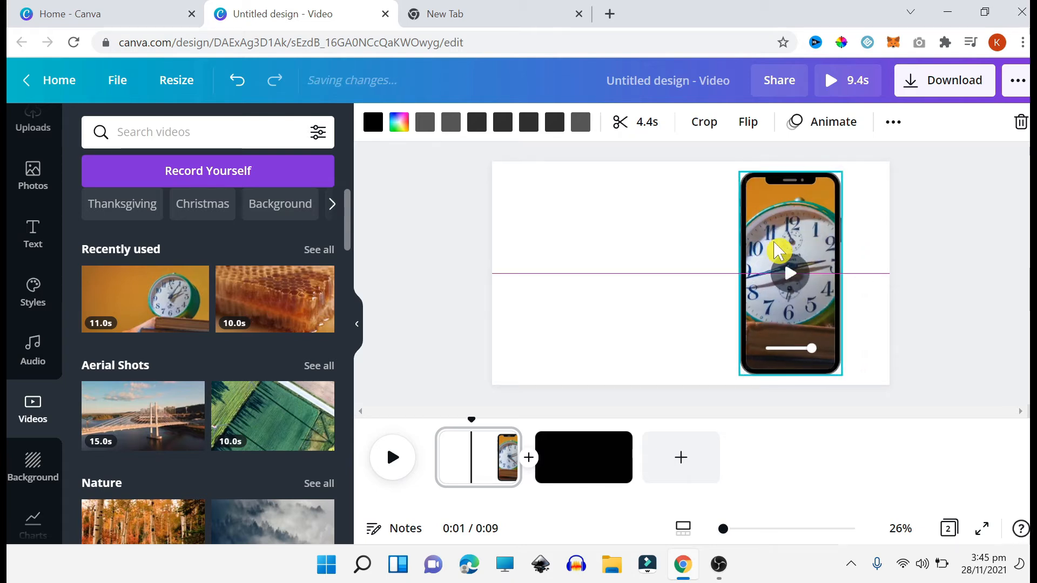
Add the "cold, smooth & tasty." font combination left of the phone and enlarge its heading to size 153
left_click(50, 241)
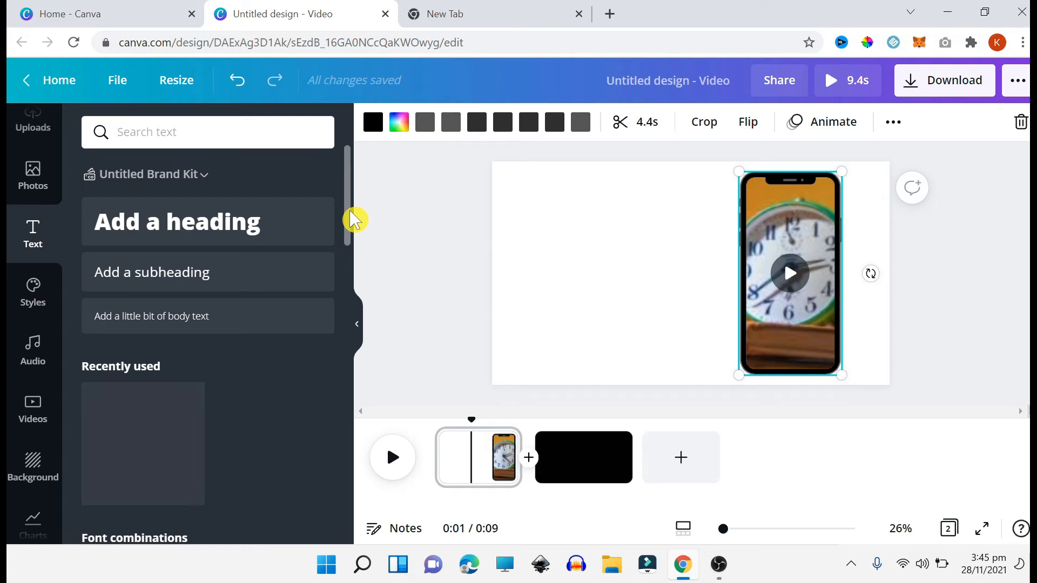
left_click_drag(354, 218, 350, 315)
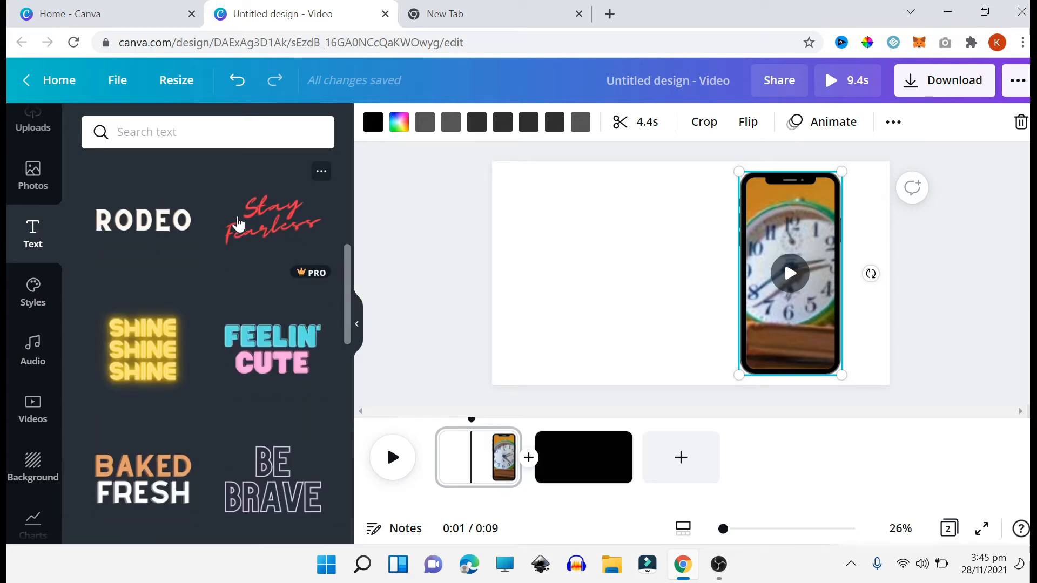
left_click_drag(353, 303, 347, 388)
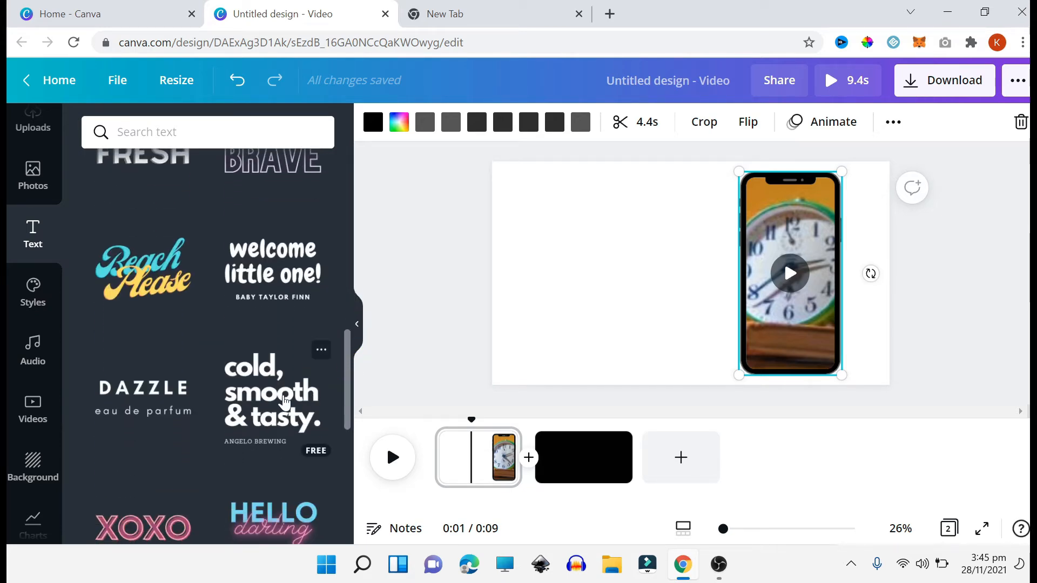
left_click(292, 395)
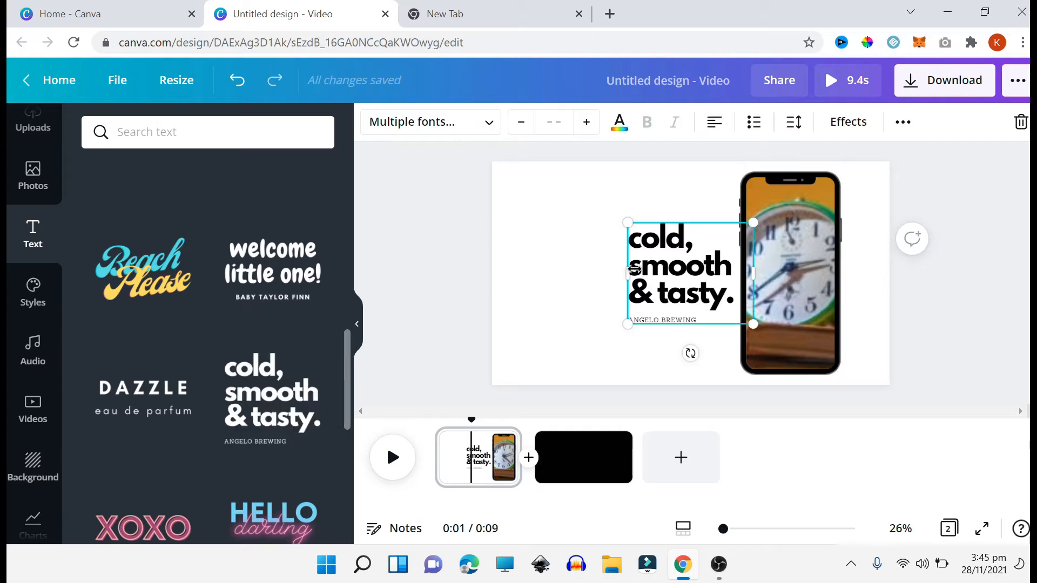
left_click_drag(663, 276, 530, 236)
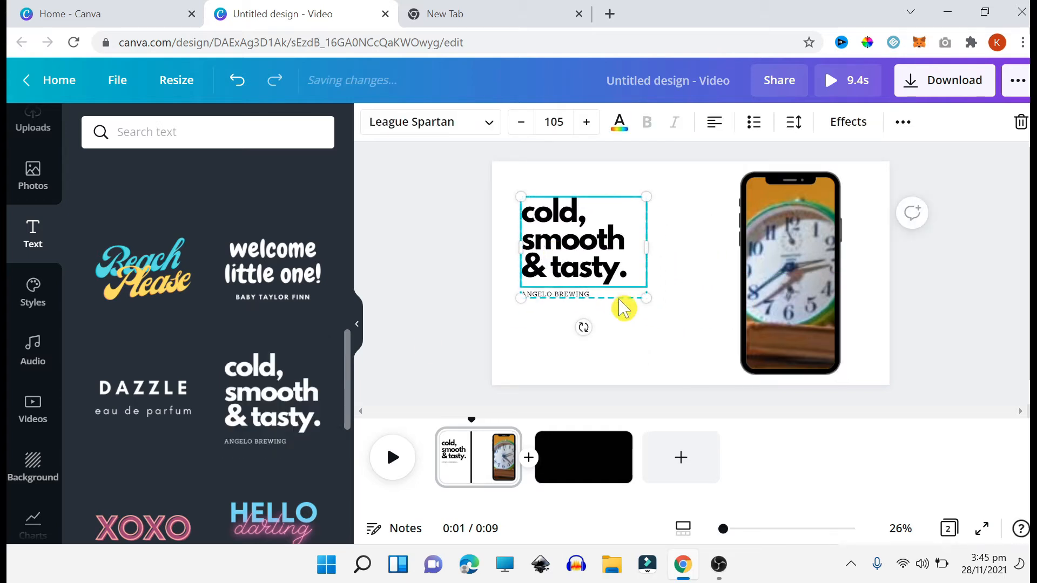
left_click_drag(644, 298, 702, 345)
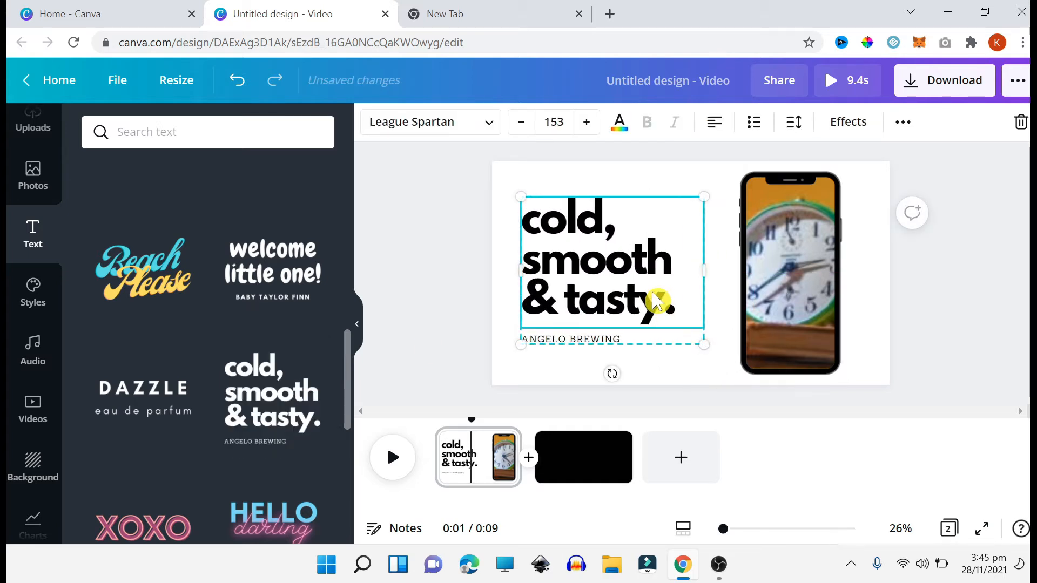
left_click_drag(652, 296, 664, 299)
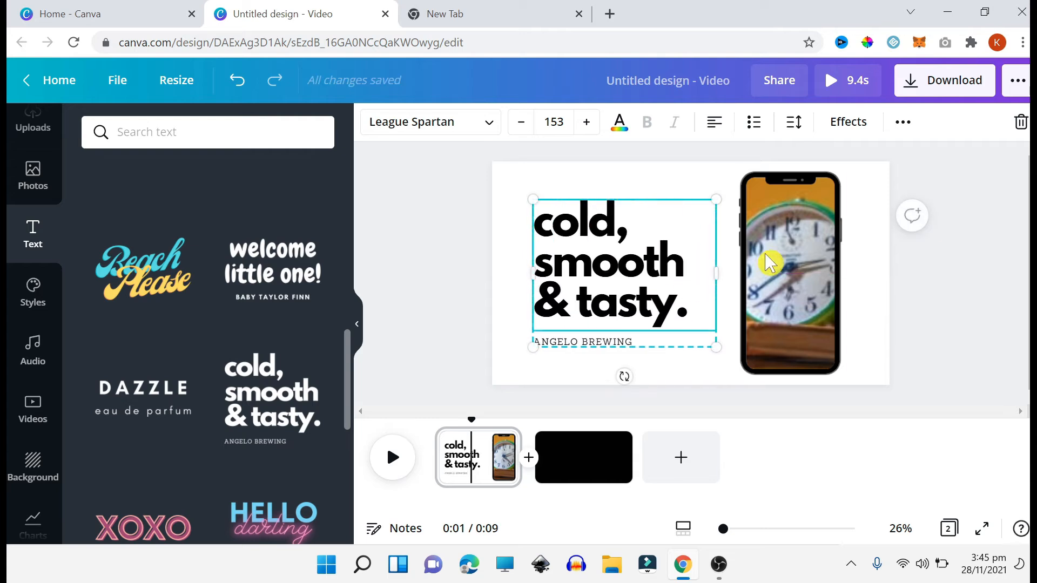
left_click(800, 271)
left_click(787, 275)
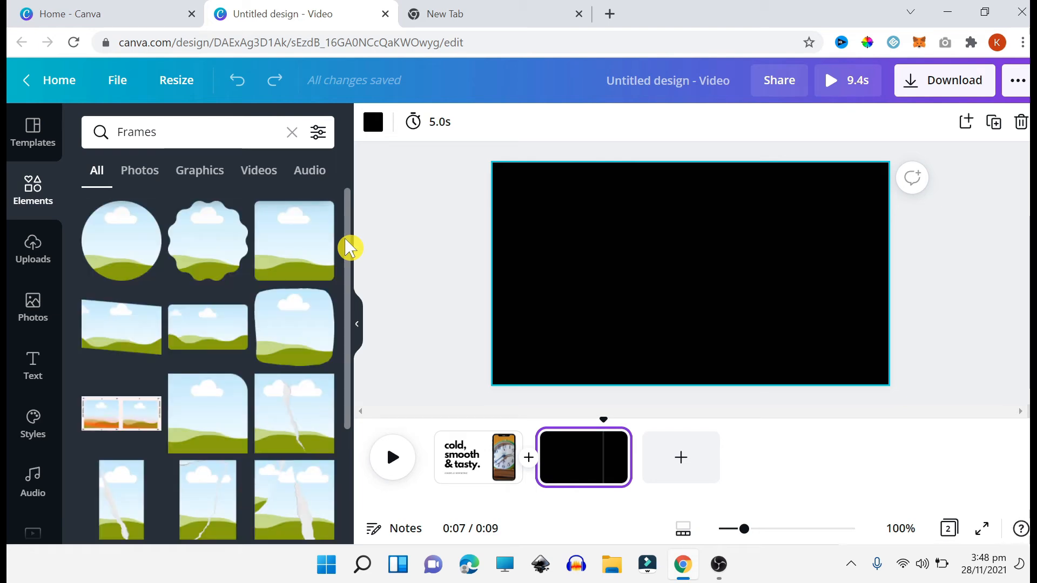
Add the laptop frame to the black page, enlarge it and position it toward the page's right side
left_click_drag(348, 258, 355, 414)
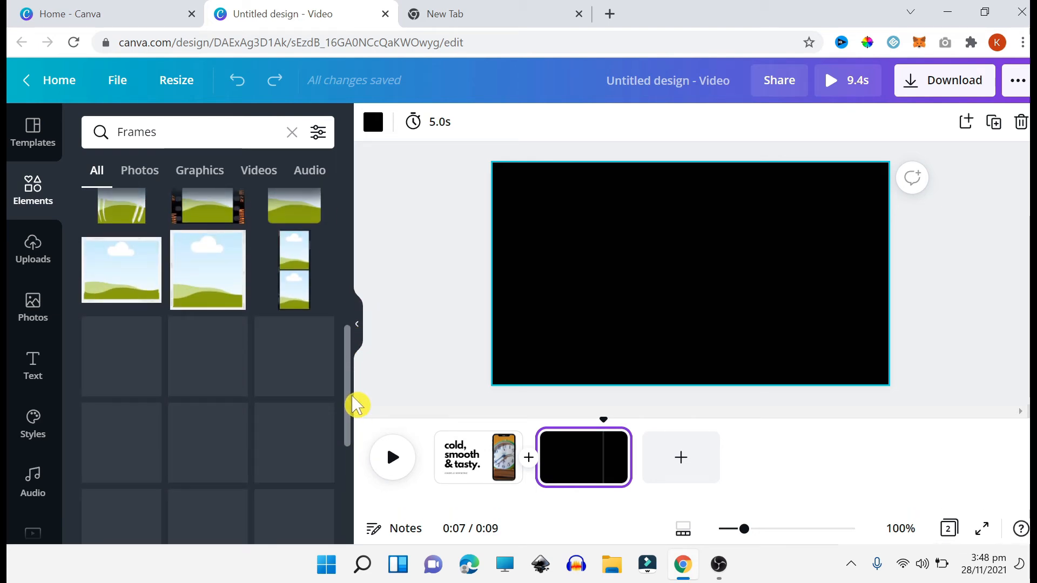
left_click_drag(353, 352, 352, 412)
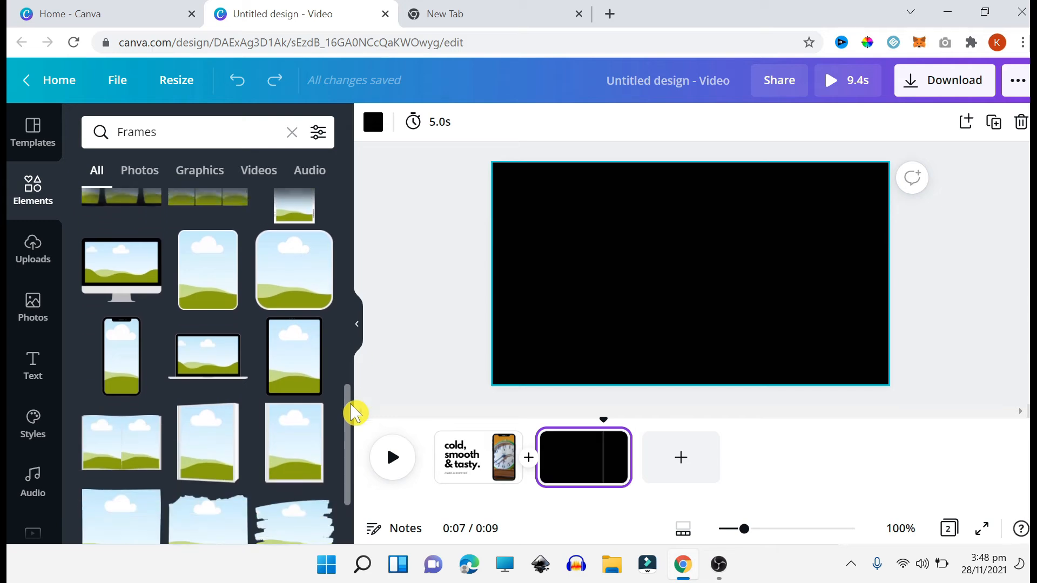
left_click(200, 356)
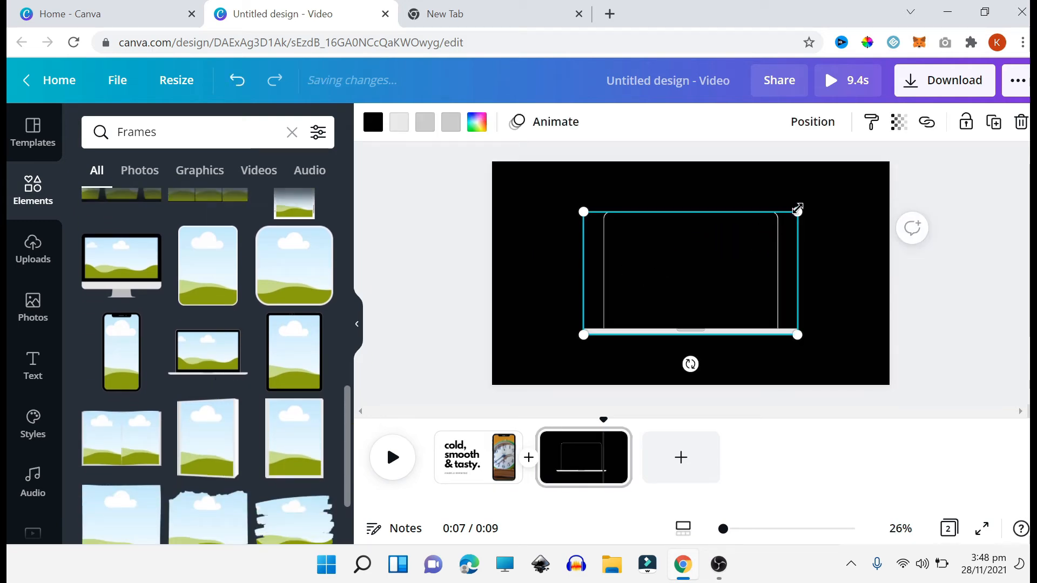
left_click_drag(812, 205, 870, 173)
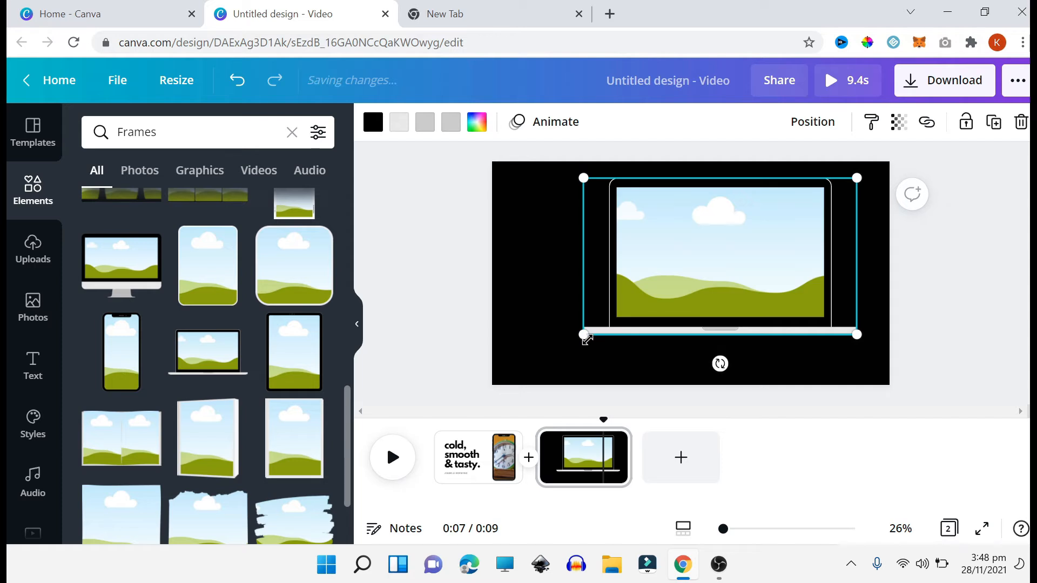
left_click_drag(584, 336, 560, 350)
left_click_drag(706, 289, 730, 287)
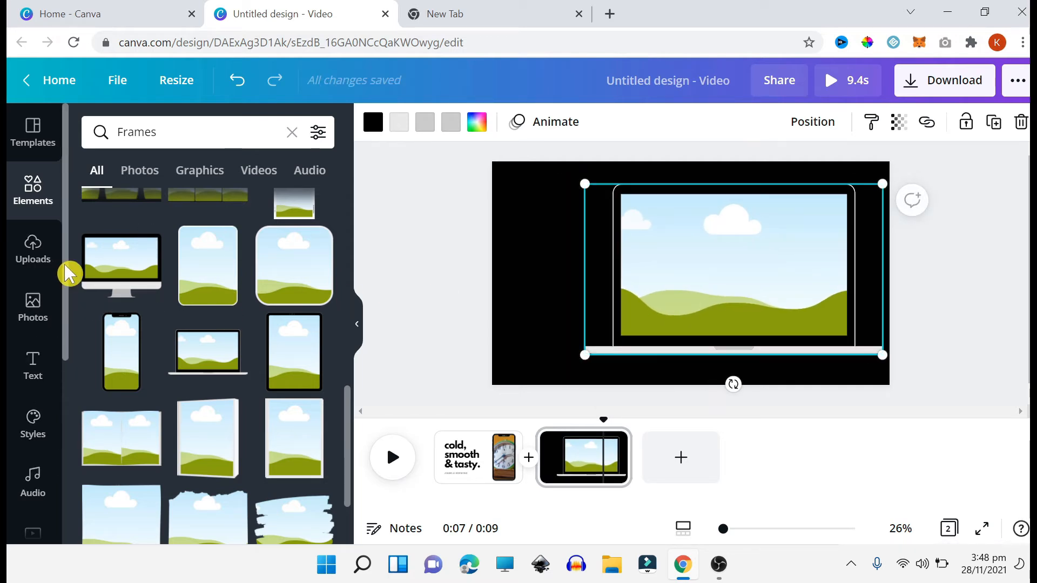
Fill the laptop frame with the 12.0s autumn forest stock video from the Nature category
scroll(70, 273, "down", 3)
left_click(36, 362)
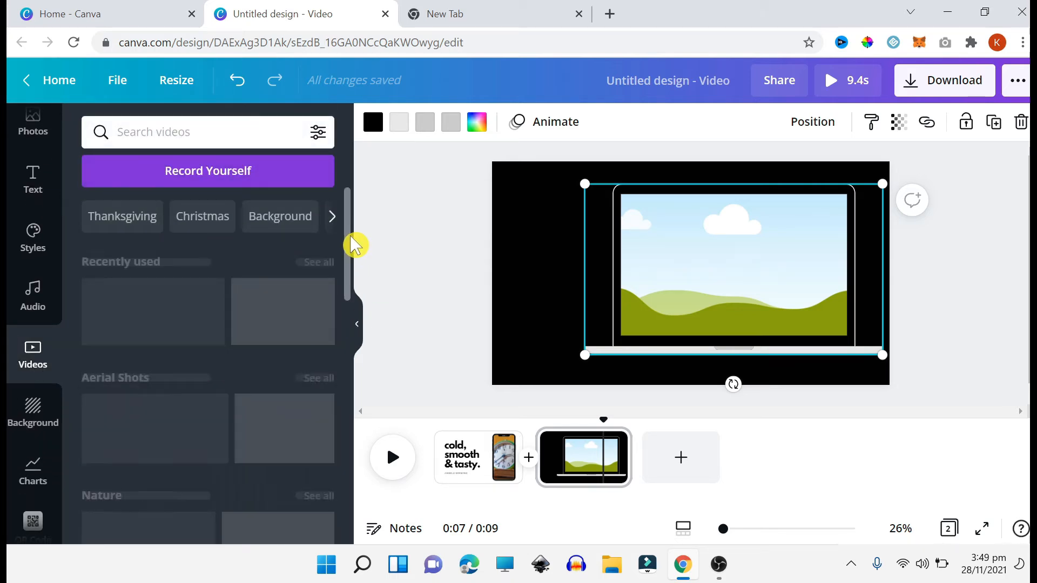
left_click_drag(351, 243, 359, 300)
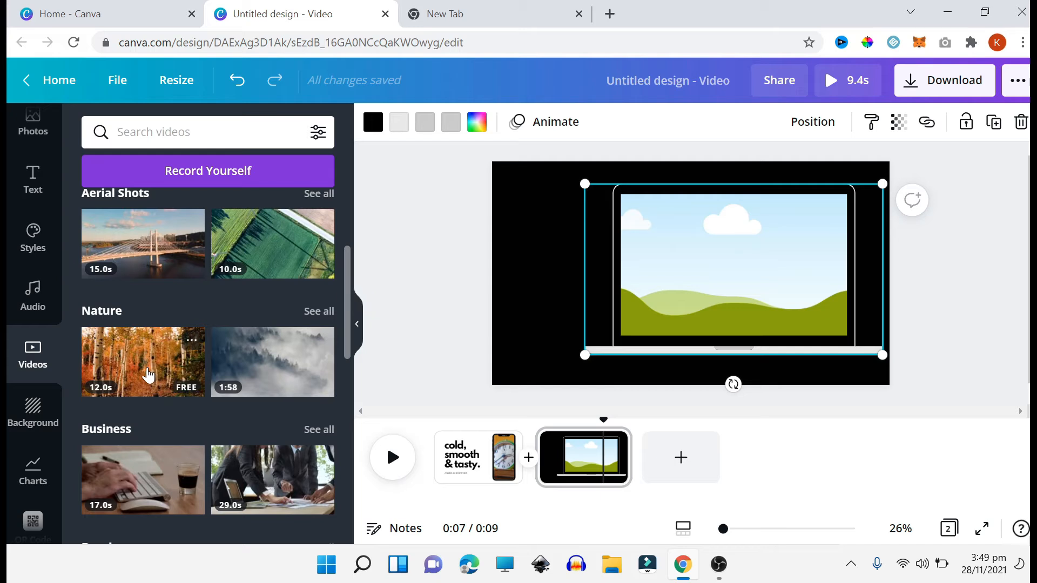
left_click_drag(136, 374, 714, 276)
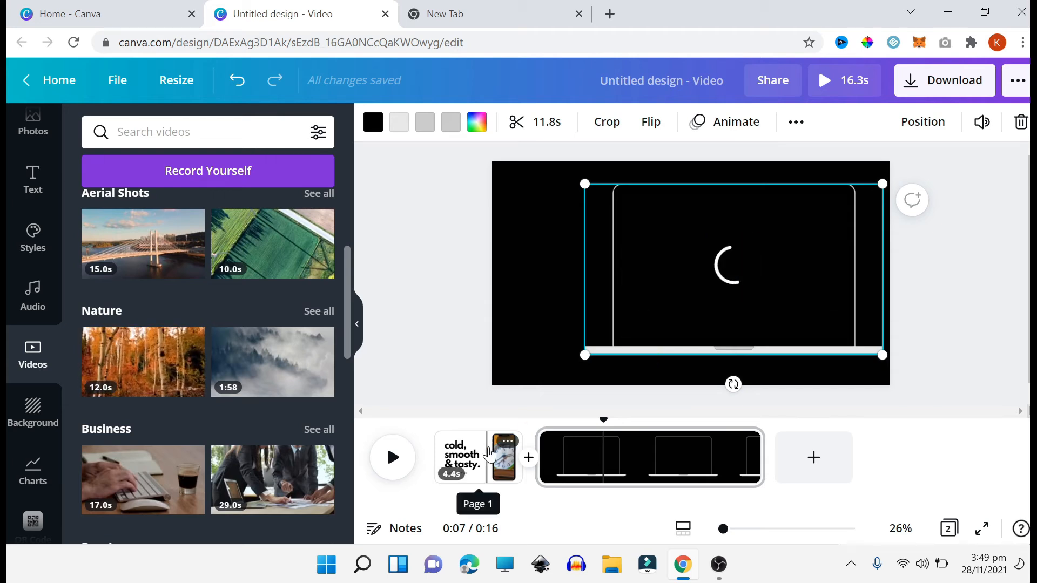
Look through the ready-made text styles and shrink the laptop frame to free space on its left
left_click(33, 183)
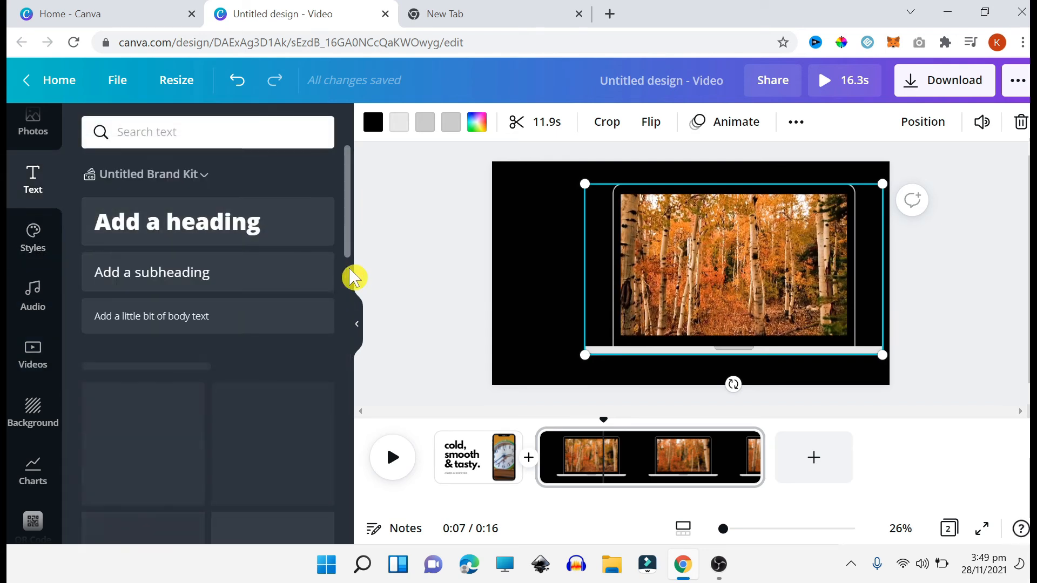
left_click_drag(351, 256, 359, 343)
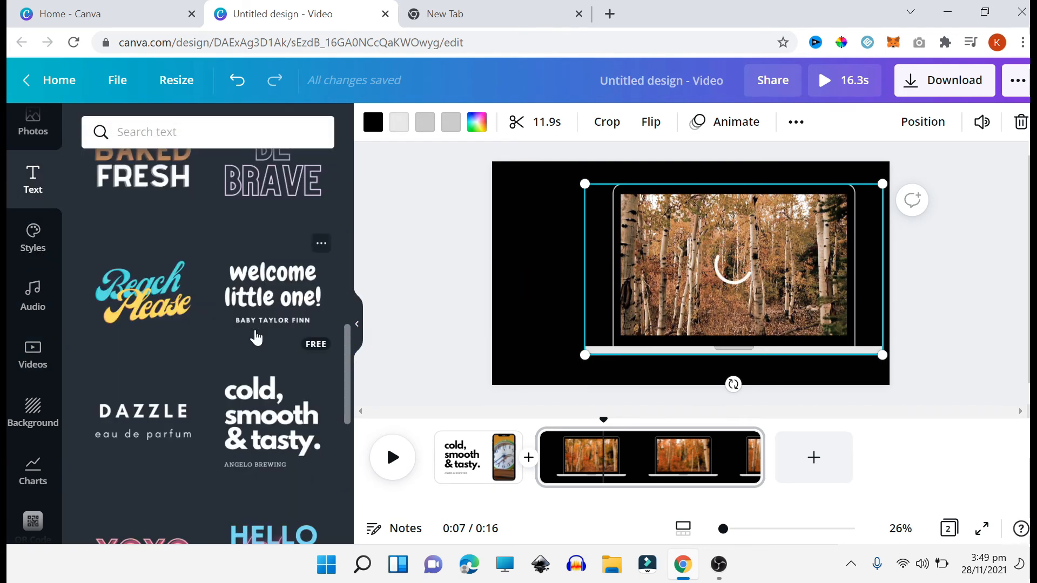
left_click_drag(348, 383, 355, 491)
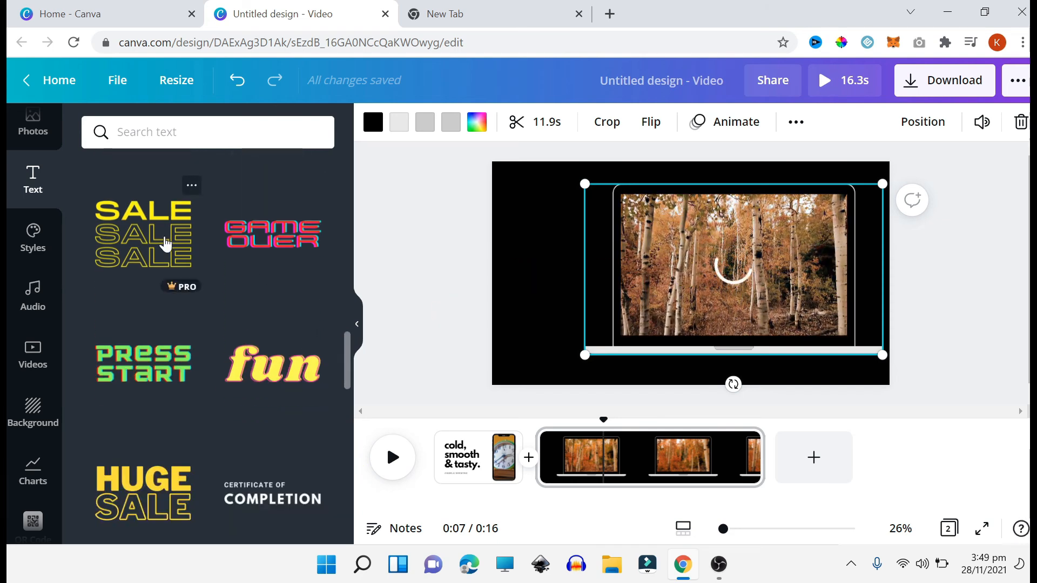
left_click_drag(356, 357, 355, 423)
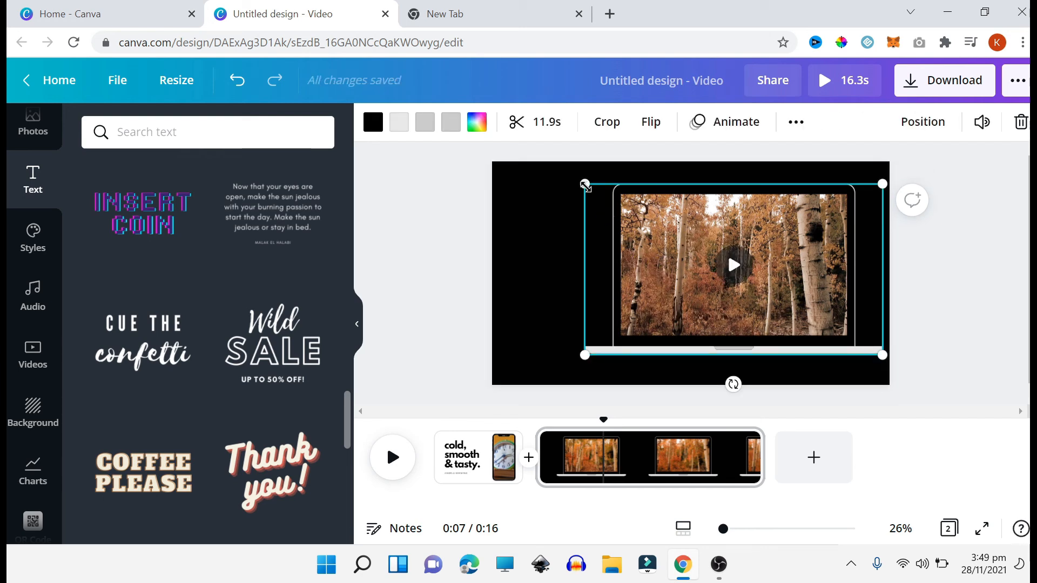
left_click_drag(585, 185, 629, 202)
mouse_move(717, 290)
left_mouse_down()
mouse_move(717, 274)
mouse_move(706, 274)
left_mouse_up()
left_click(569, 280)
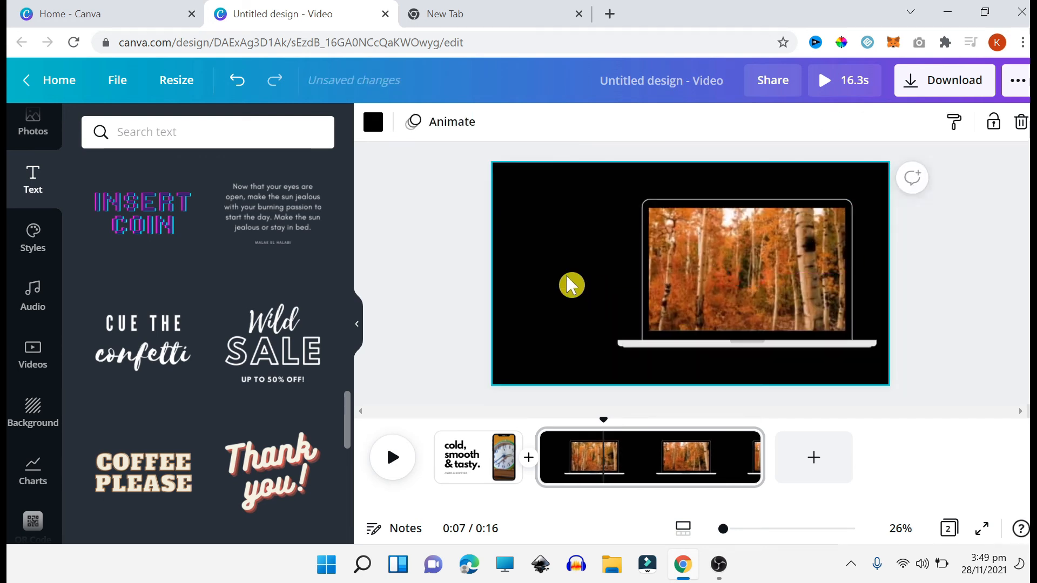
Add the yellow triple "SALE" text, move it left of the laptop and shrink it to fit there
key("ctrl+v")
left_click(579, 265)
left_click_drag(633, 273, 526, 279)
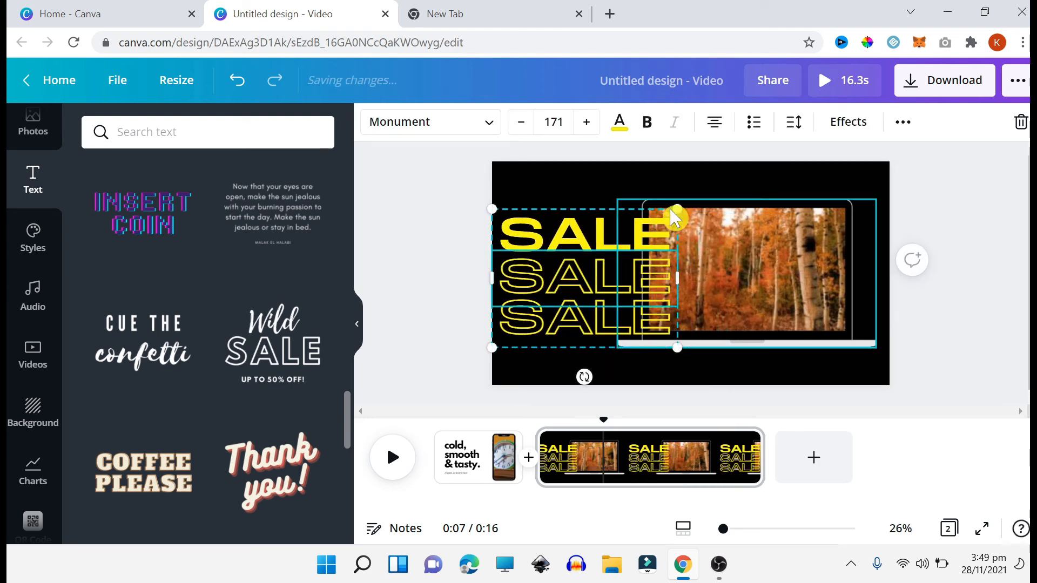
left_click_drag(676, 208, 623, 249)
left_click_drag(559, 320, 565, 272)
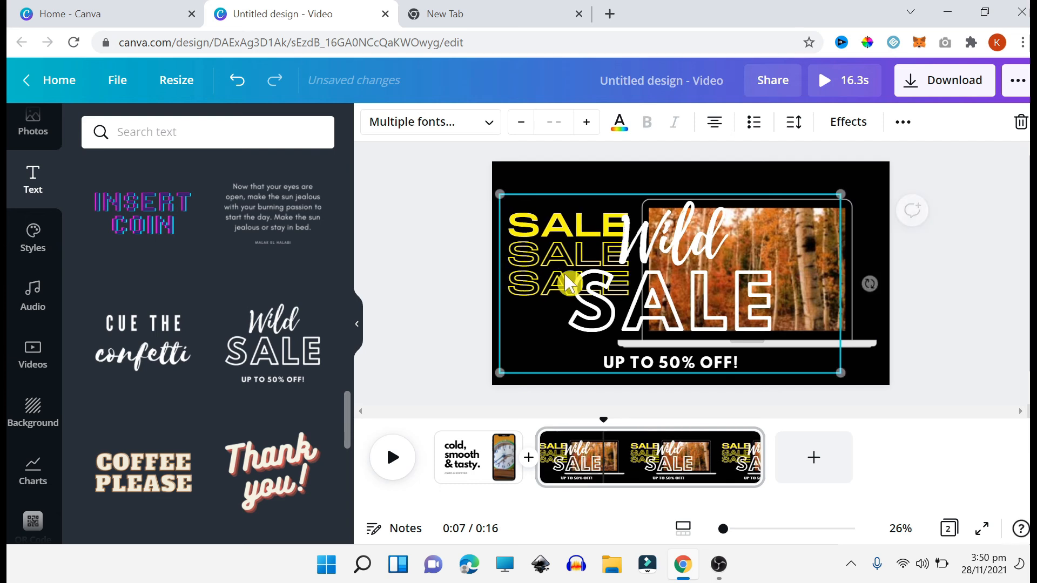
Shrink the "Wild SALE UP TO 50% OFF!" text and stack it below the yellow "SALE" text in the left part of the page
left_click_drag(841, 194, 646, 297)
left_click_drag(572, 270, 576, 239)
left_click_drag(581, 339, 566, 315)
Nudge the laptop frame slightly right, away from the sale text, and play a preview of the whole video
left_click(717, 301)
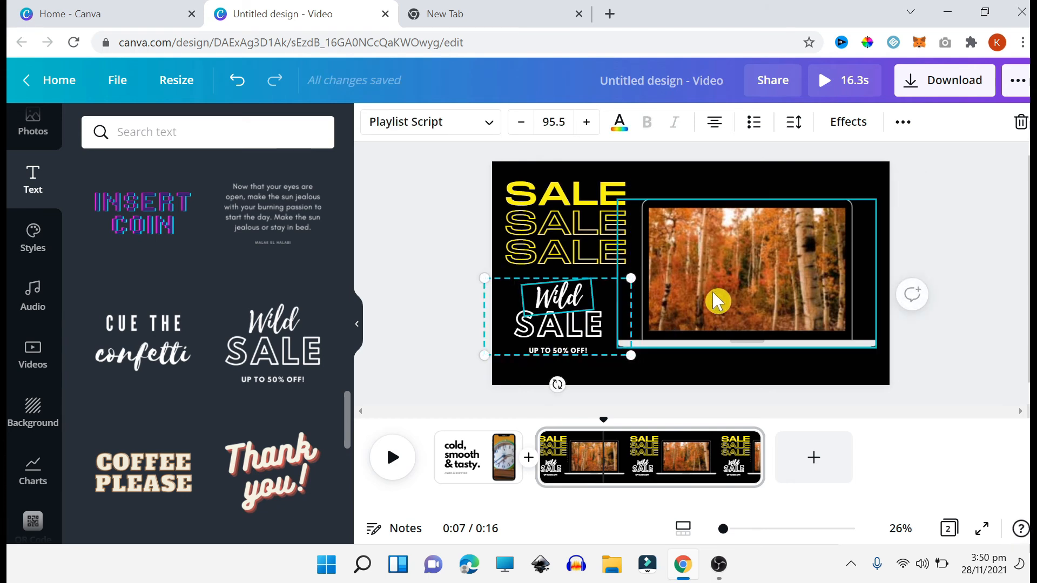
left_click_drag(719, 288, 719, 288)
left_click(446, 261)
left_click(755, 278)
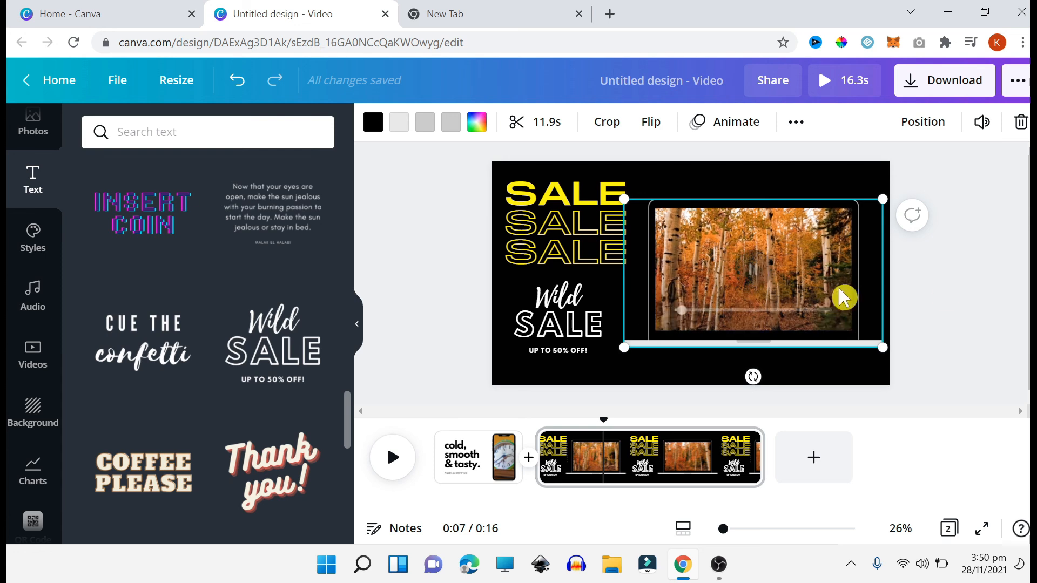
left_click(955, 283)
left_click(846, 81)
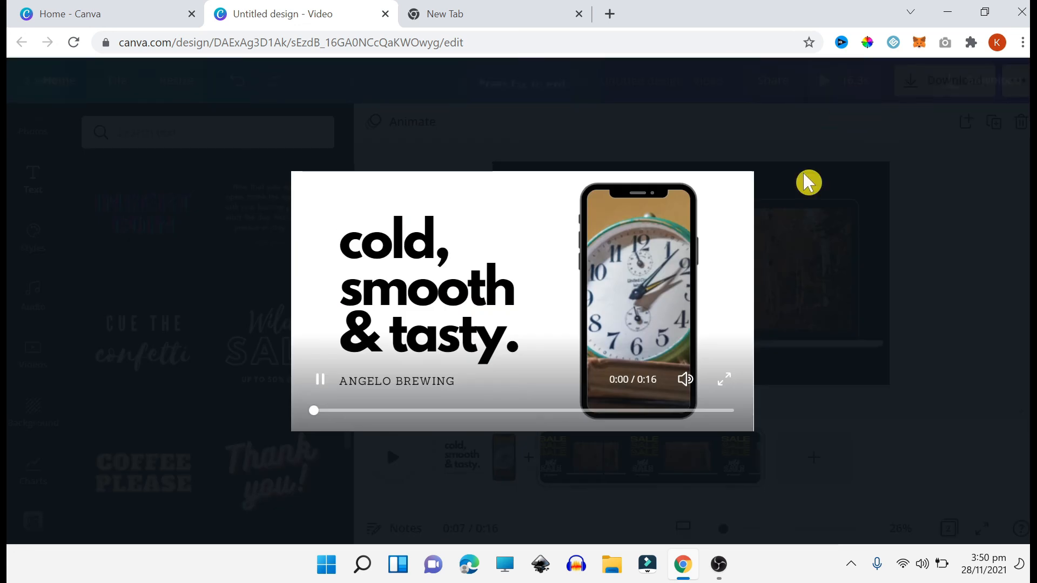